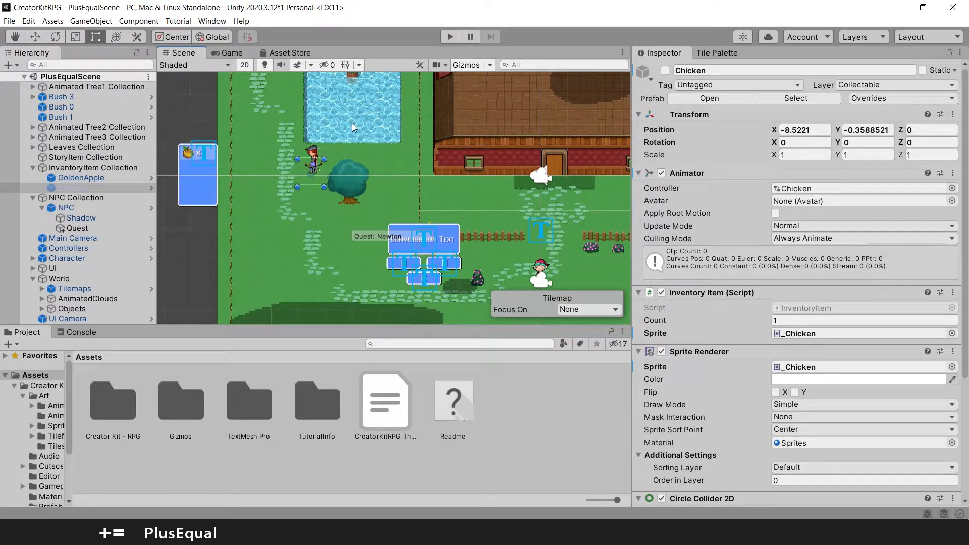
- Pan the Scene view down and right until the pond beside the farmhouse is visible
middle_drag(353, 123, 380, 227)
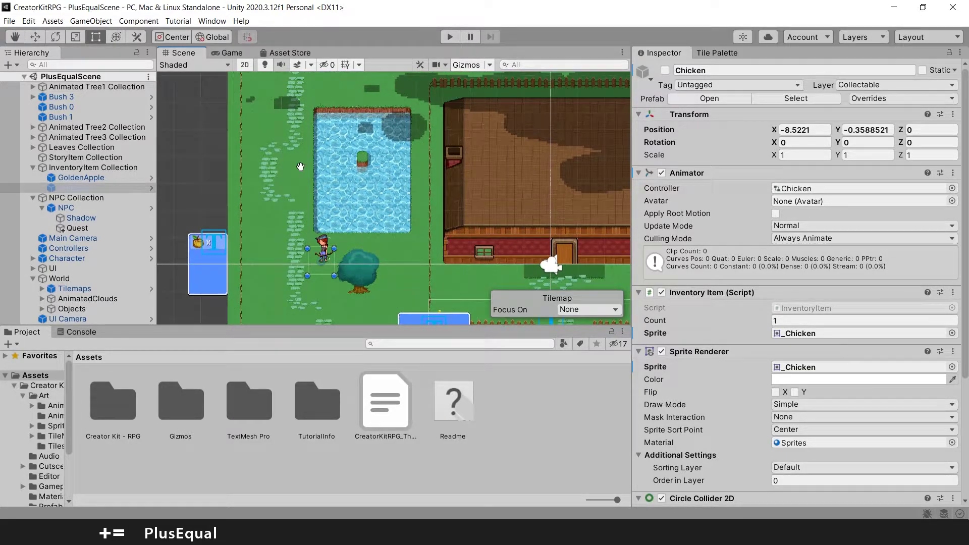
- Add a StoryItem from Gameplay Prefabs on the grass beside the lake and zoom in on it
right_click(300, 166)
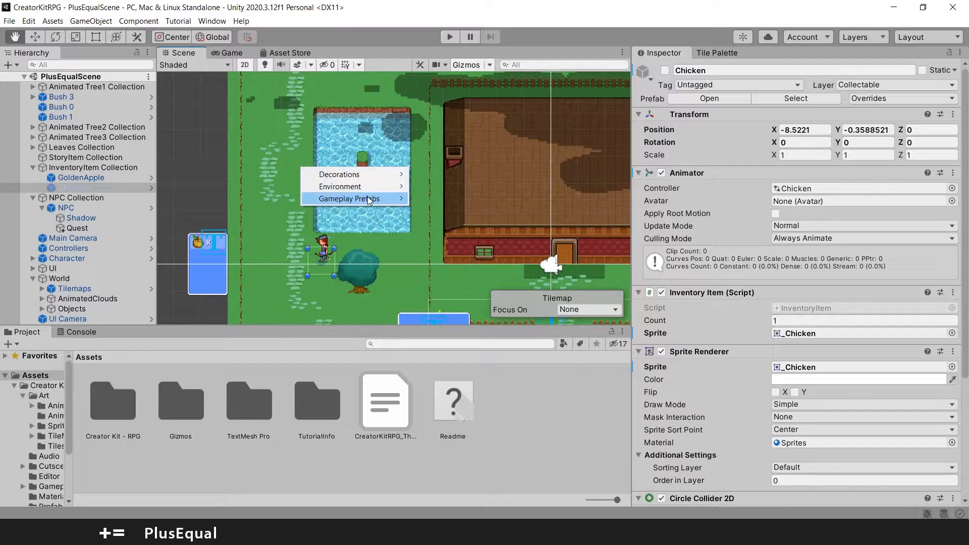
mouse_move(368, 198)
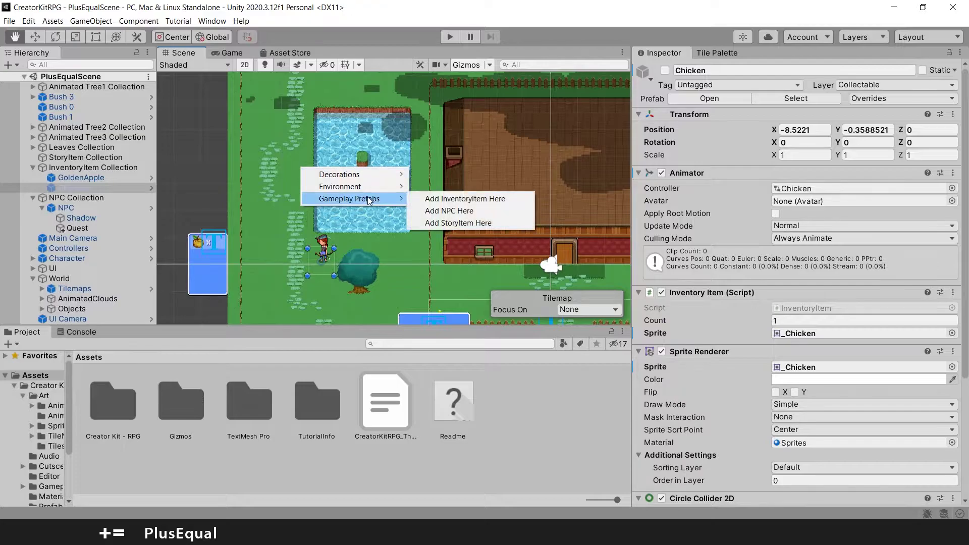
click(452, 222)
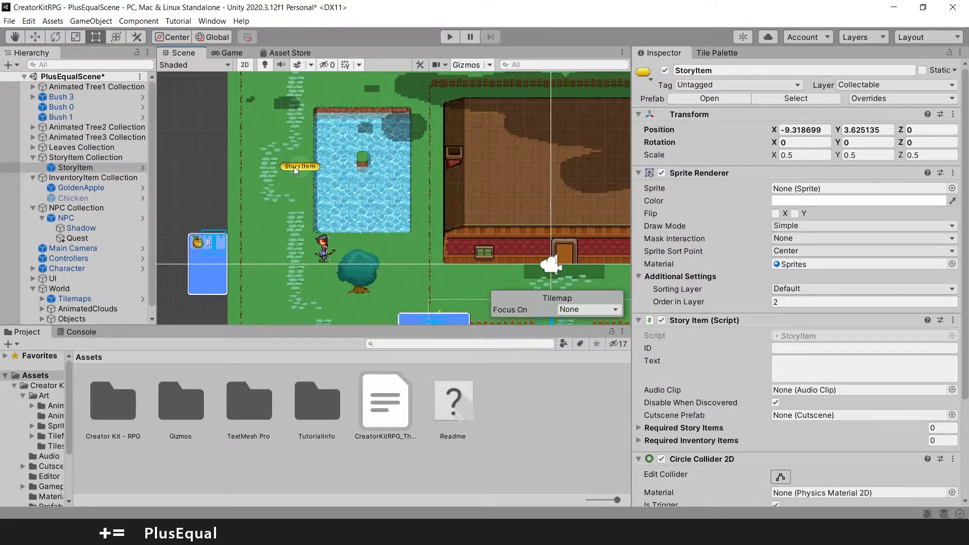
scroll(294, 167, up, 6)
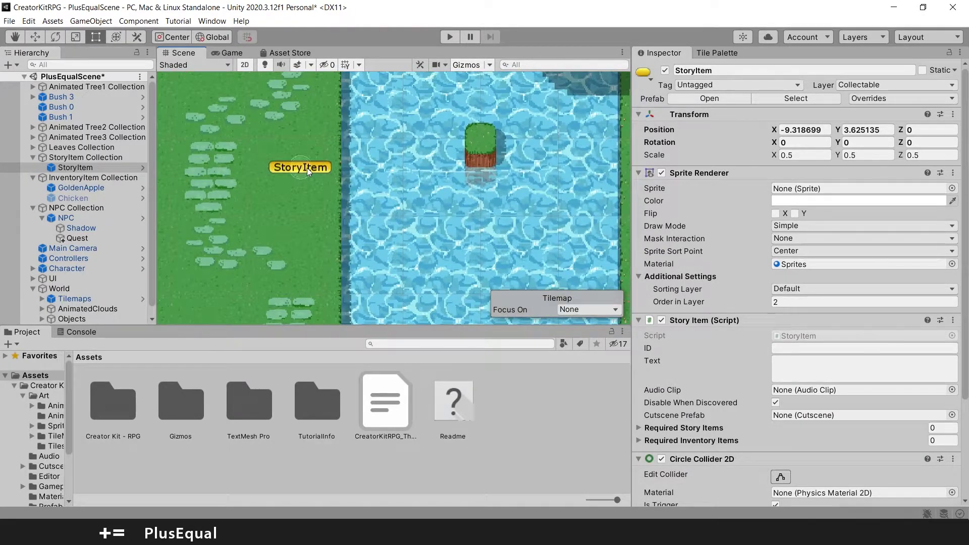
scroll(307, 168, up, 4)
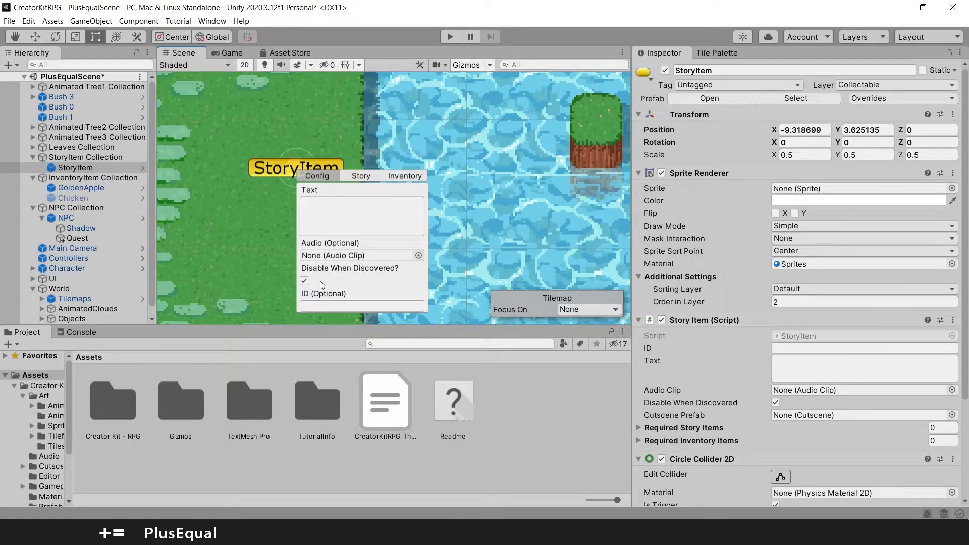
- Untick Disable When Discovered, review the Story and Inventory tabs, then return to the Config Text box
click(305, 281)
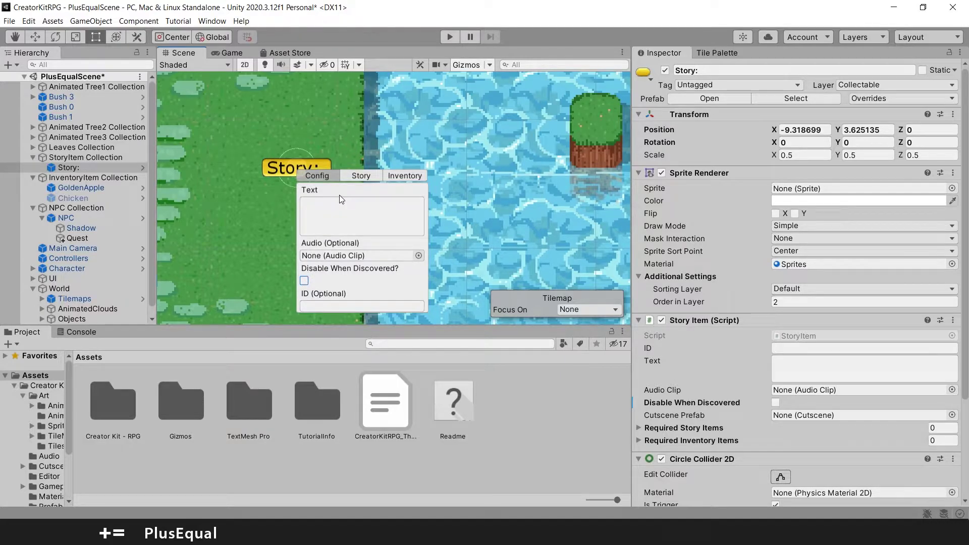
click(361, 177)
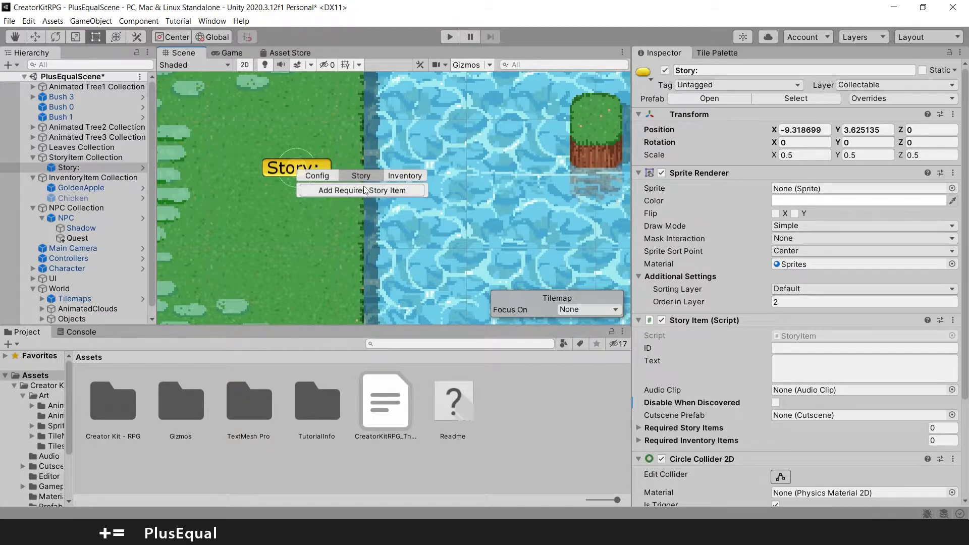
click(398, 180)
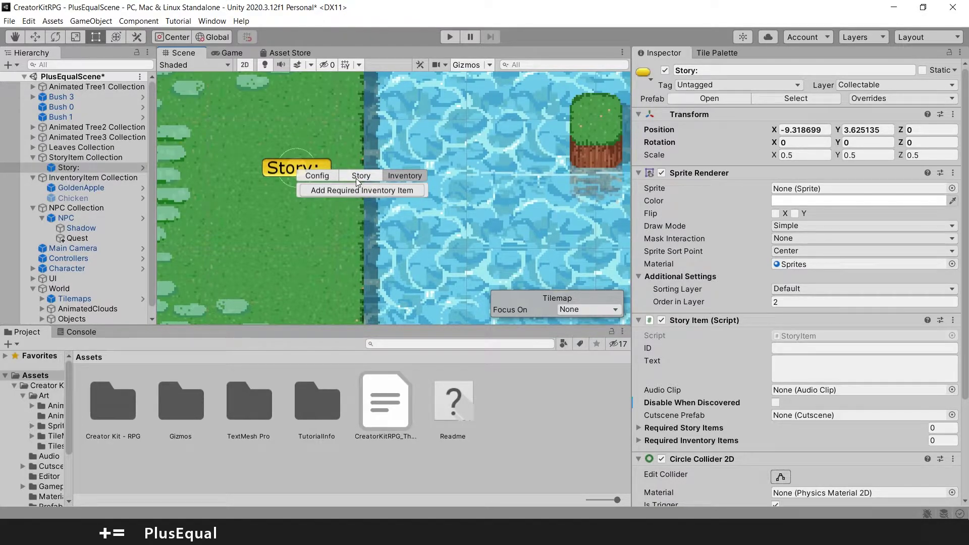
click(333, 178)
click(348, 216)
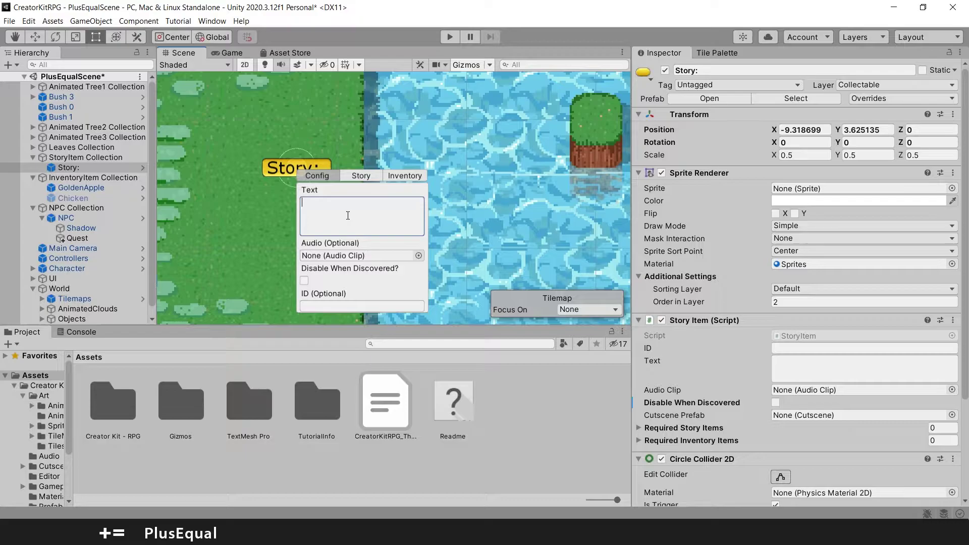
- Enter 'This lake have a mysterious aura...' as the story text and zoom back out
text(Thi)
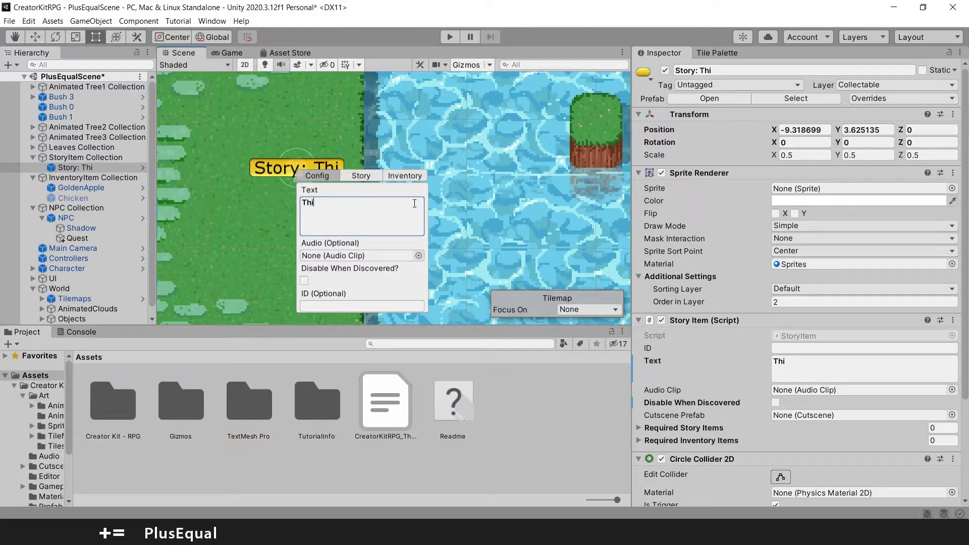
text(s lake have)
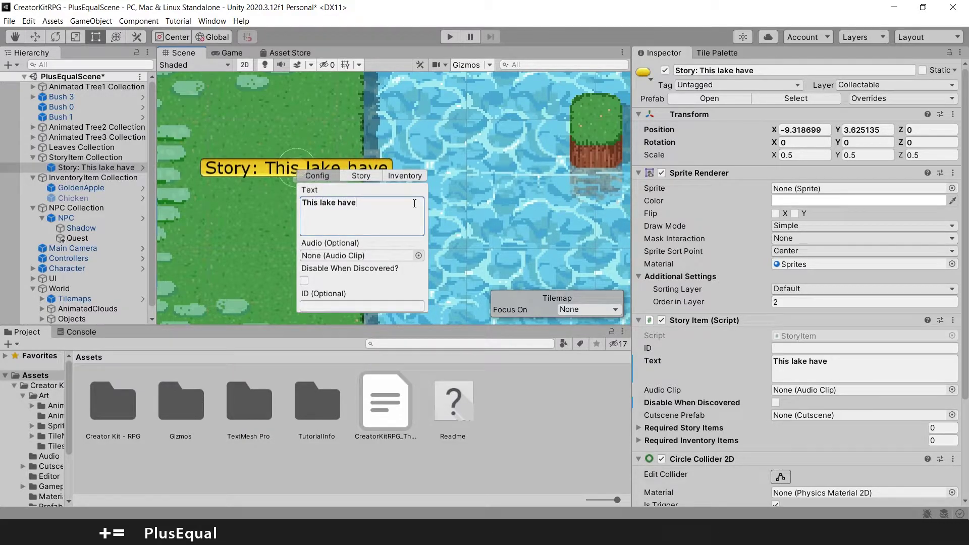
text( a mysterio)
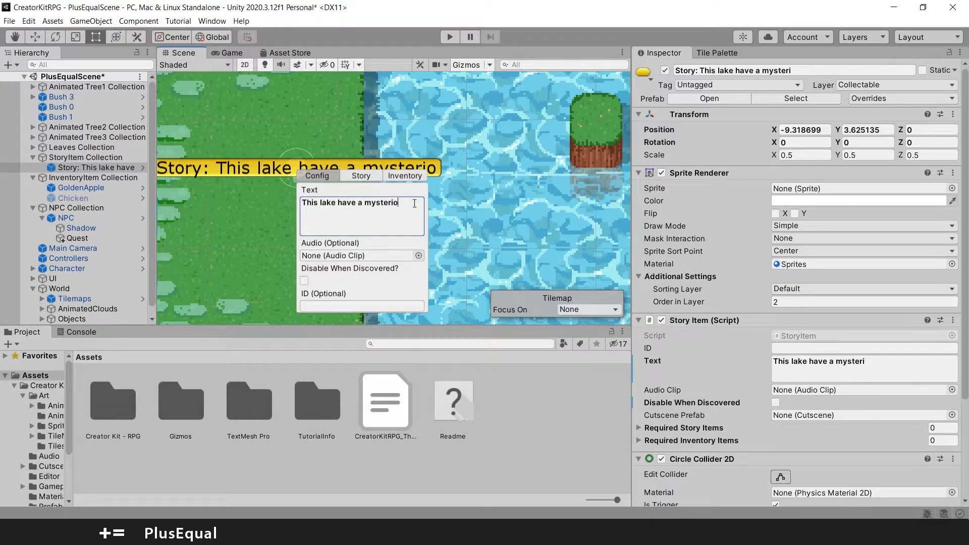
text(us aura)
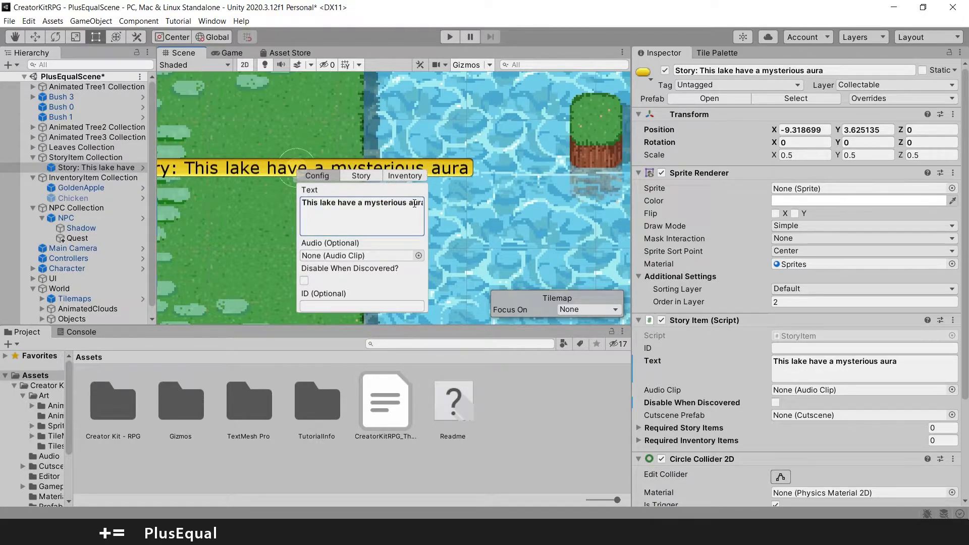
text(...)
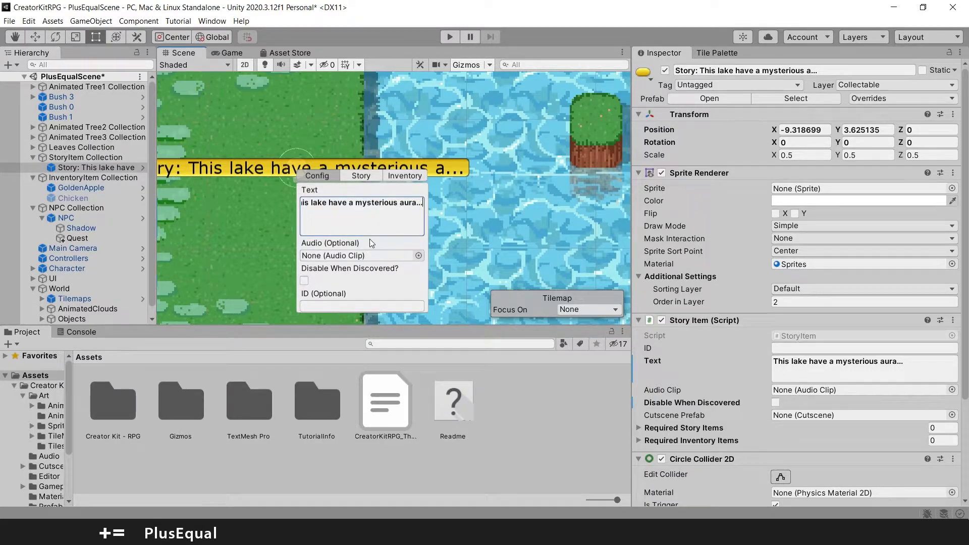
scroll(380, 274, down, 5)
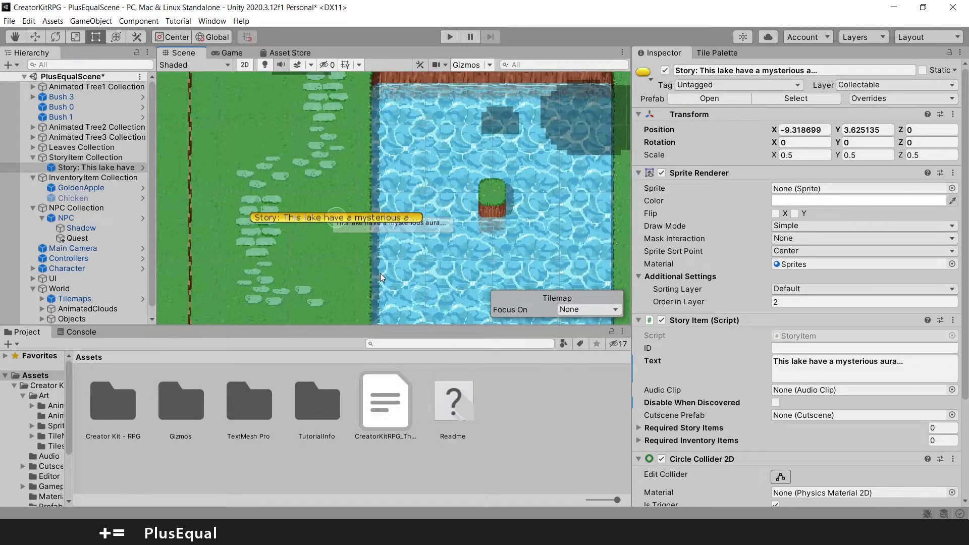
scroll(381, 274, down, 1)
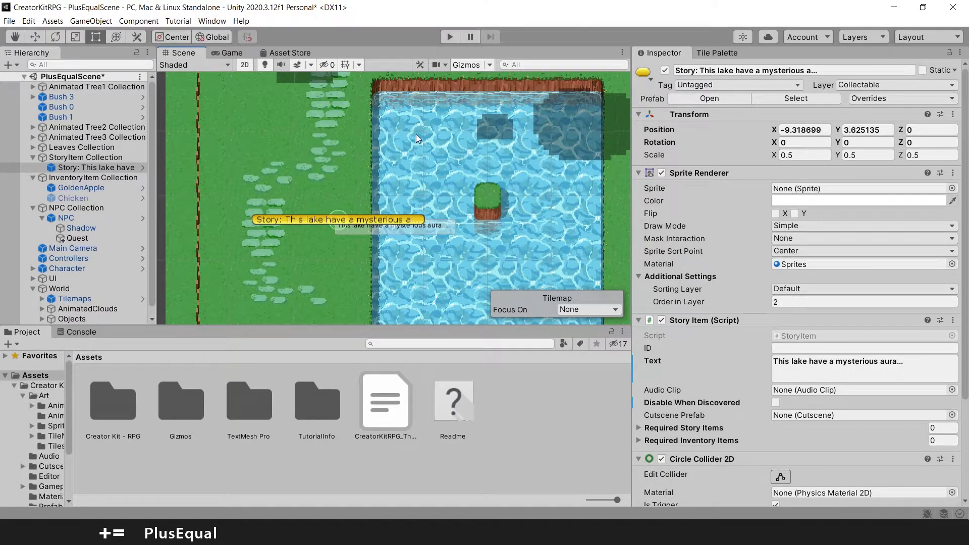
- Enter play mode and walk the hero left and up to the lake to trigger its message
click(450, 37)
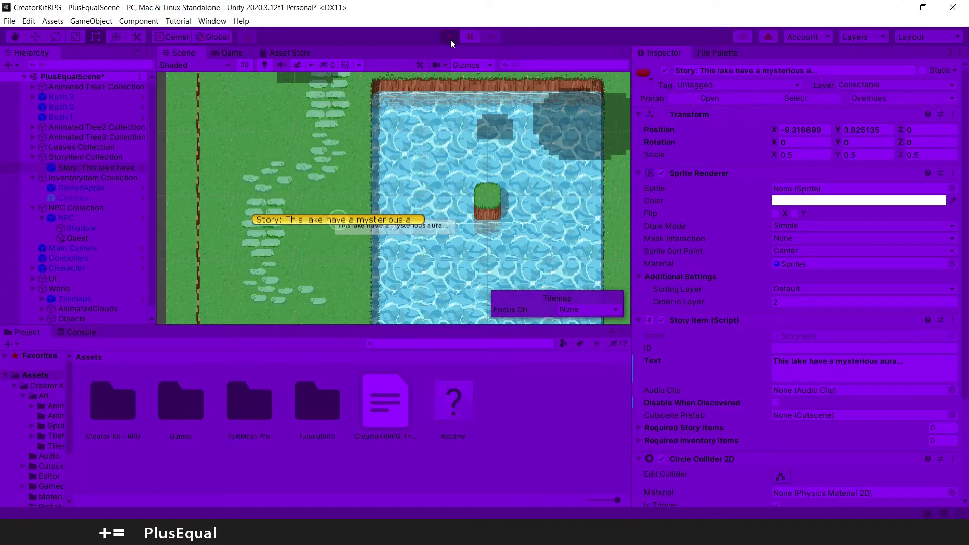
key(Left)
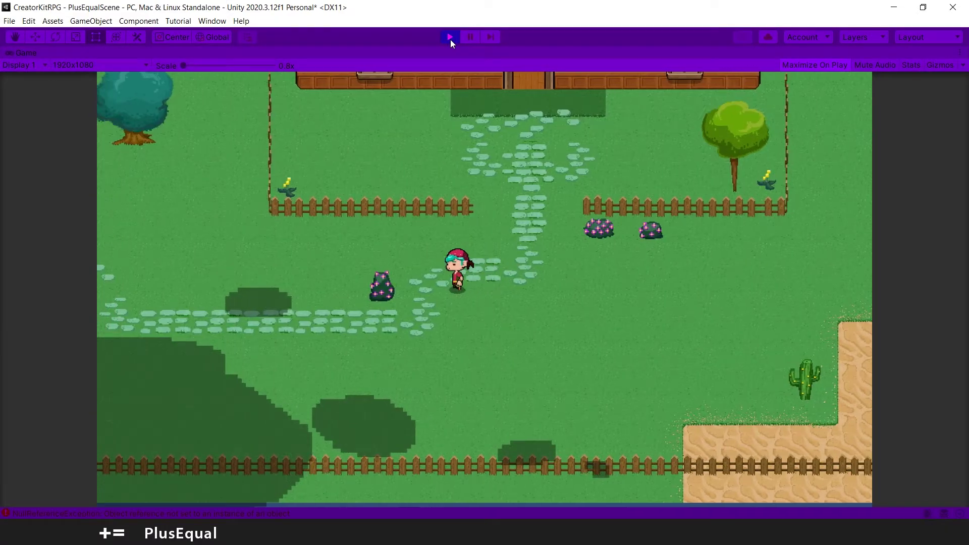
key(Left)
key(Up)
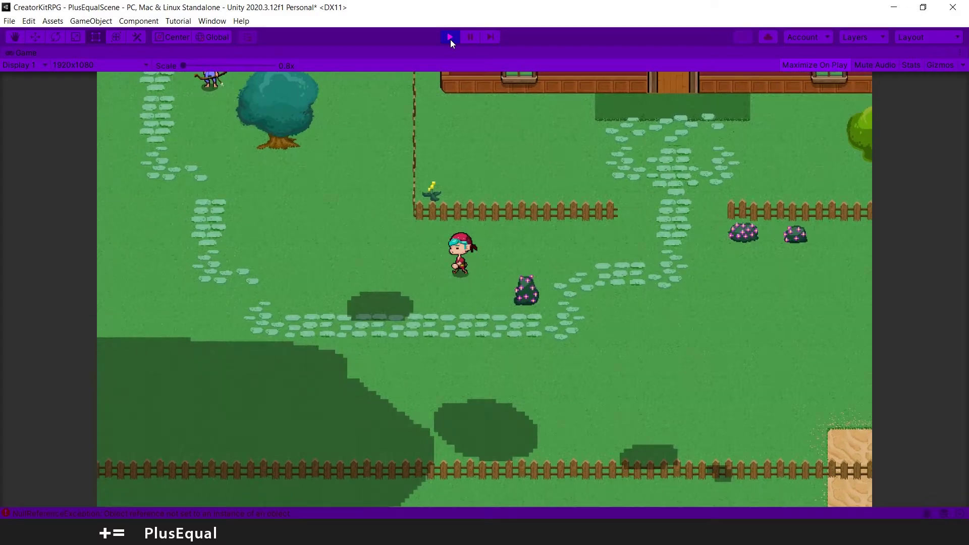
key(Left)
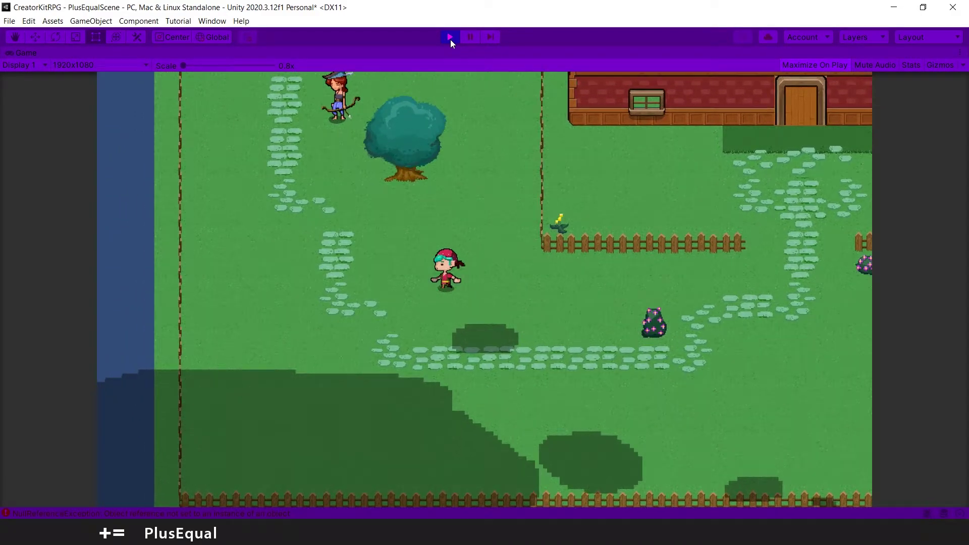
key(Left)
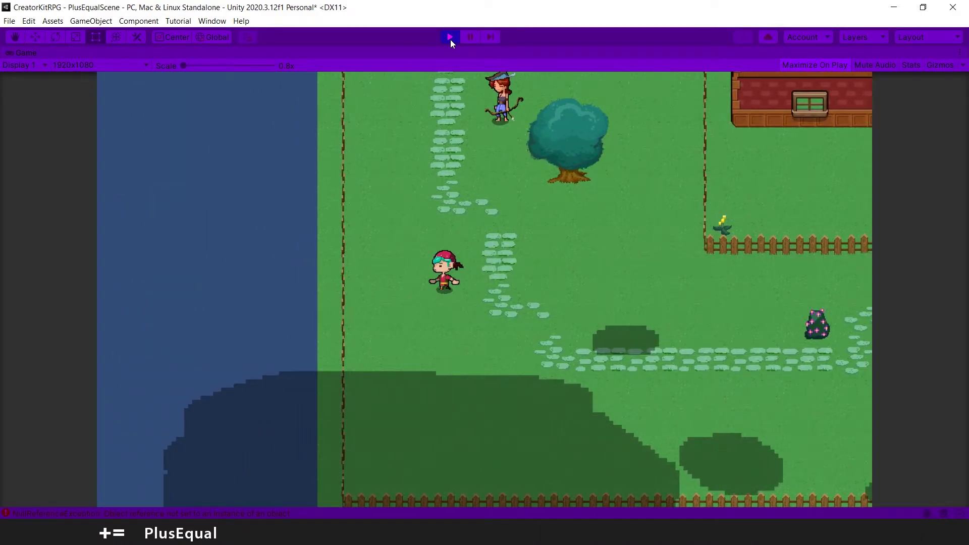
key(Up)
key(Up)
key(Left)
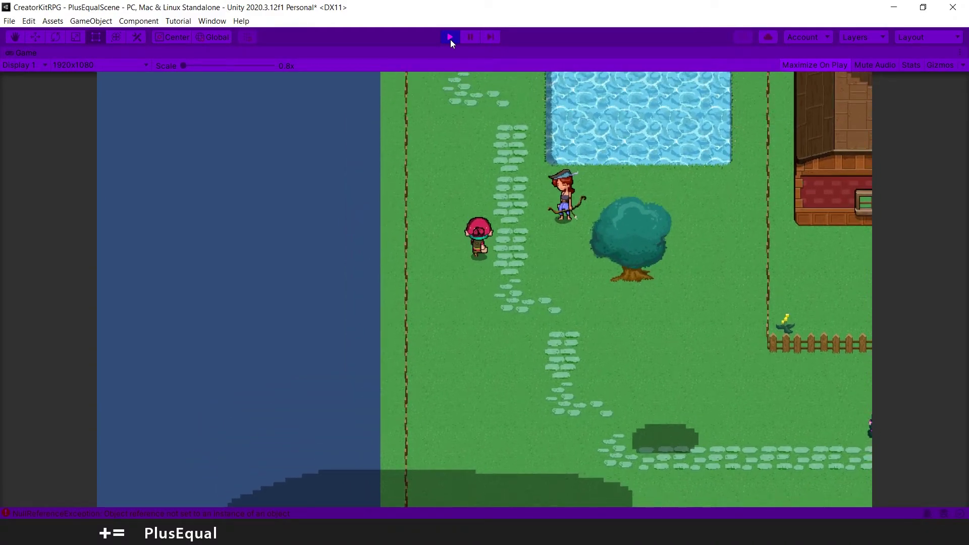
key(Up)
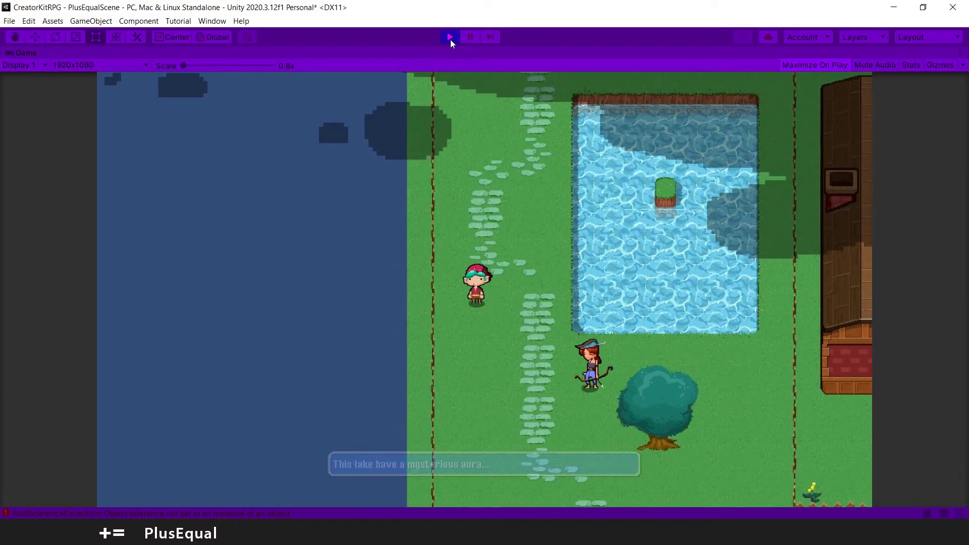
- Stop the playtest and bring the area above the lake into view
click(444, 37)
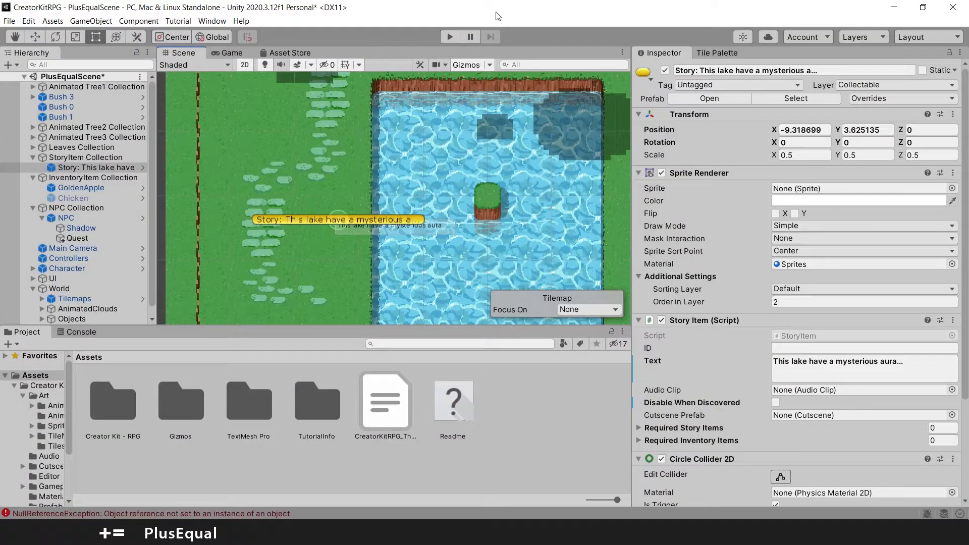
scroll(371, 196, down, 2)
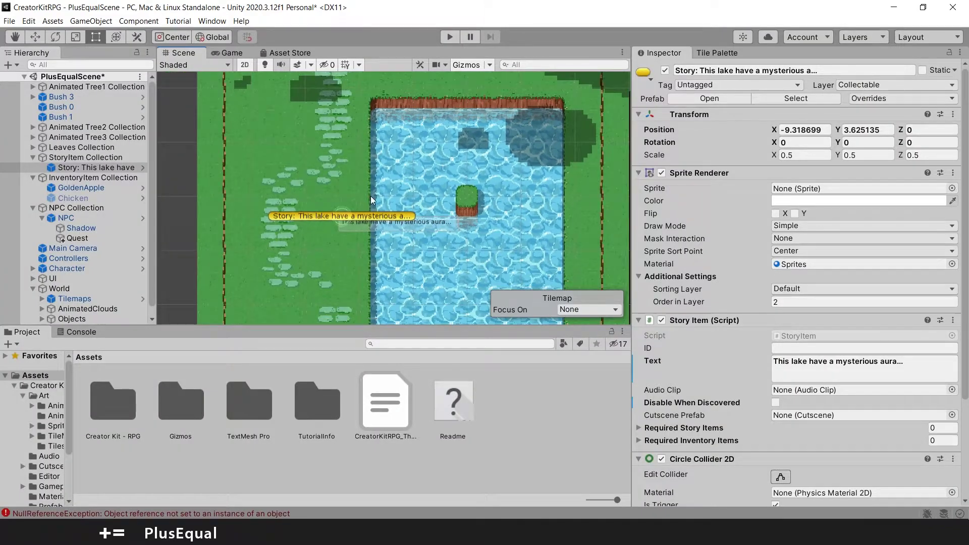
middle_drag(365, 193, 353, 218)
- Add a second StoryItem there with the text 'I can feel something in the water'
right_click(410, 135)
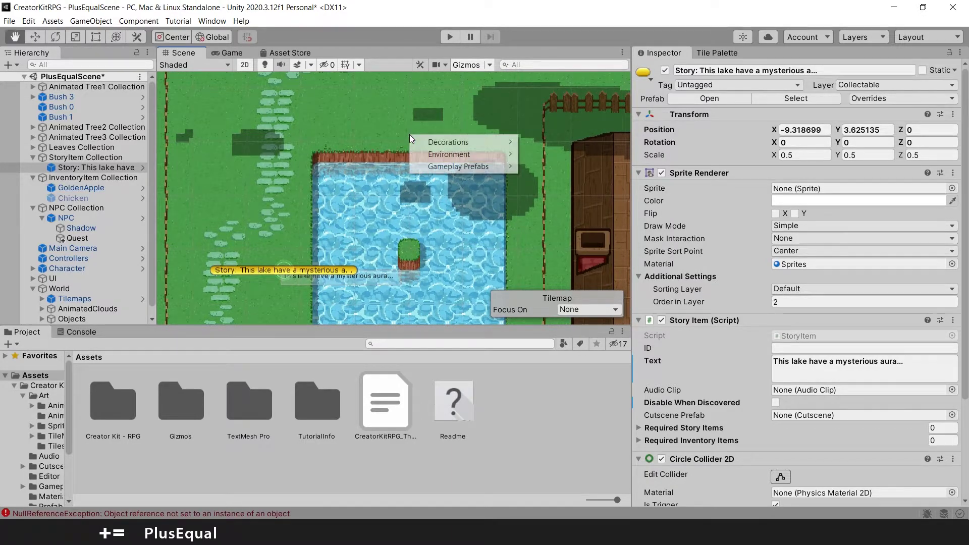
mouse_move(492, 165)
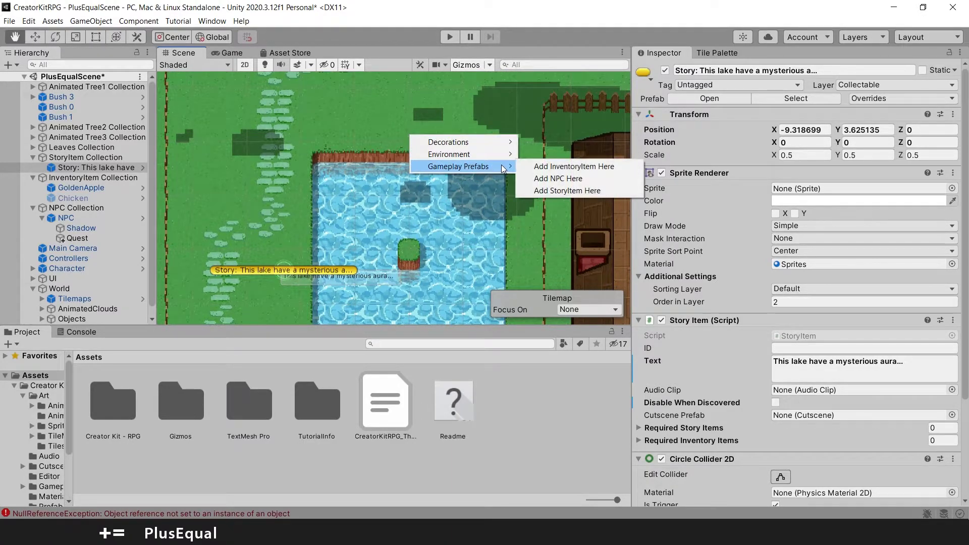
click(567, 191)
scroll(413, 128, up, 4)
scroll(413, 129, up, 1)
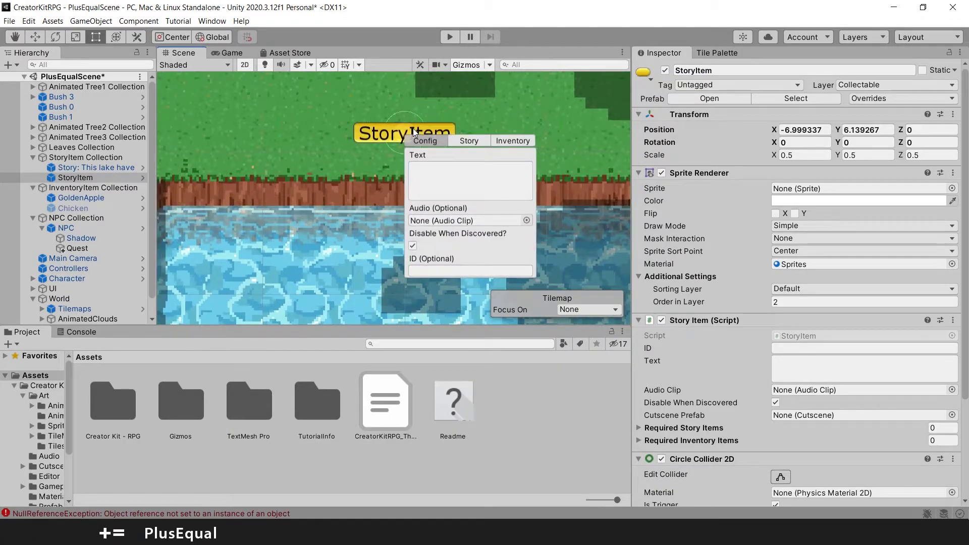
click(459, 172)
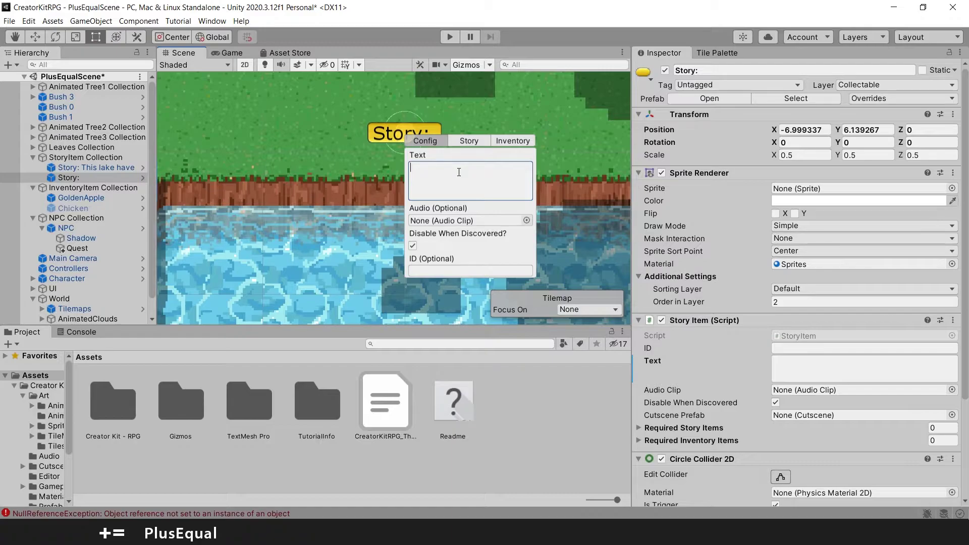
text(I can feel)
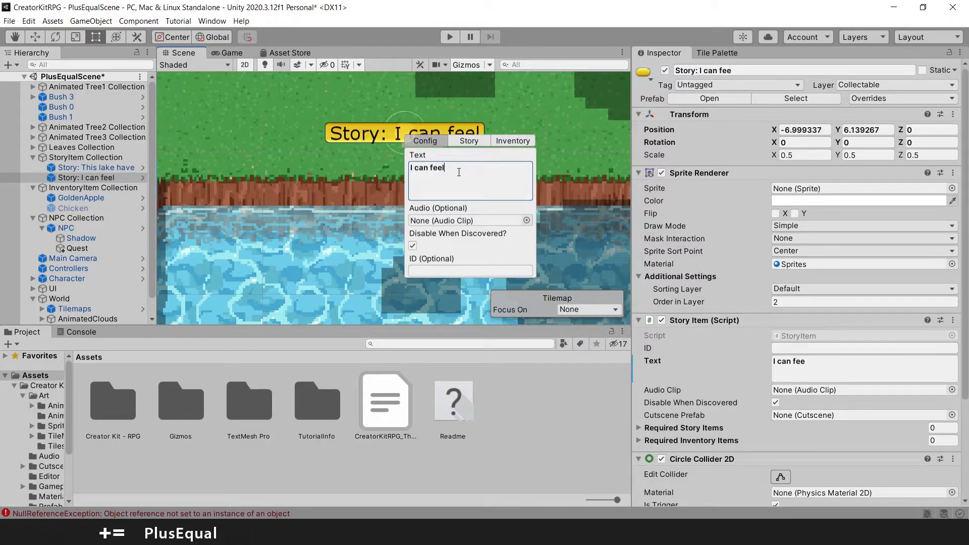
text( something )
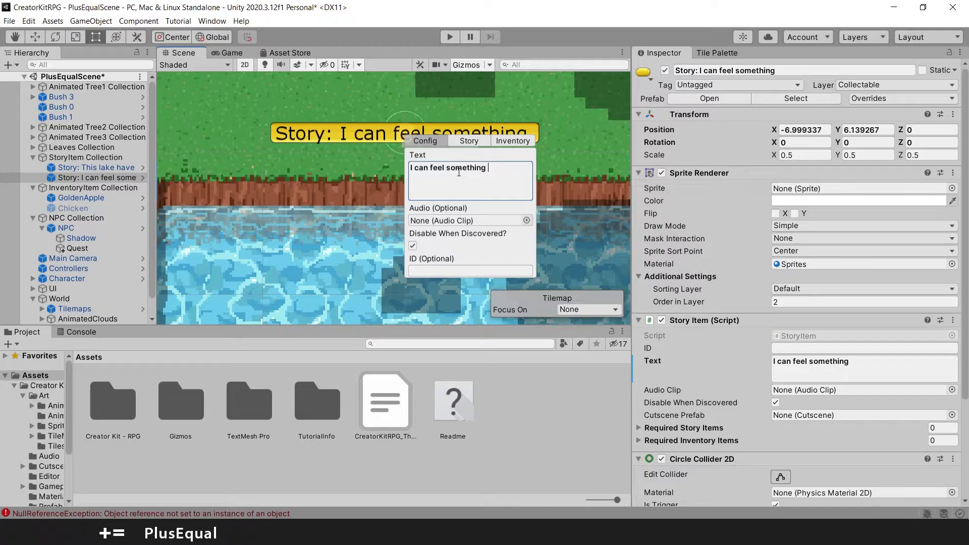
text(in the water.)
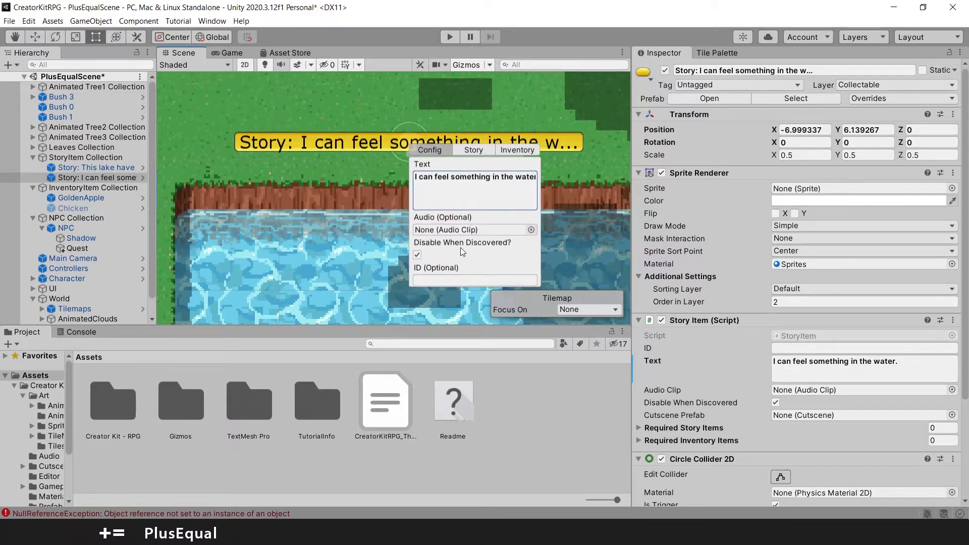
- Set 'This lake have a mysterious aura...' as the required Story Item, then view both lakeside items
click(472, 142)
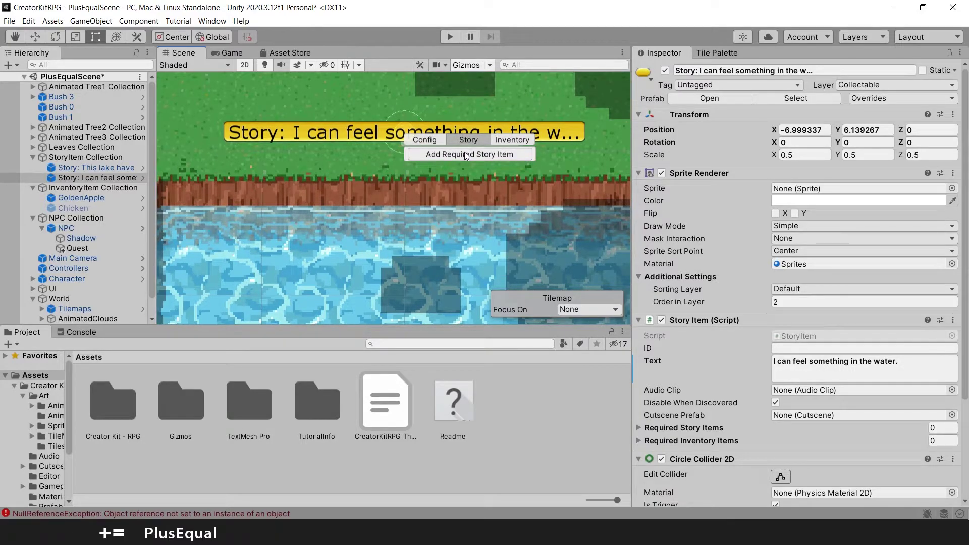
click(464, 153)
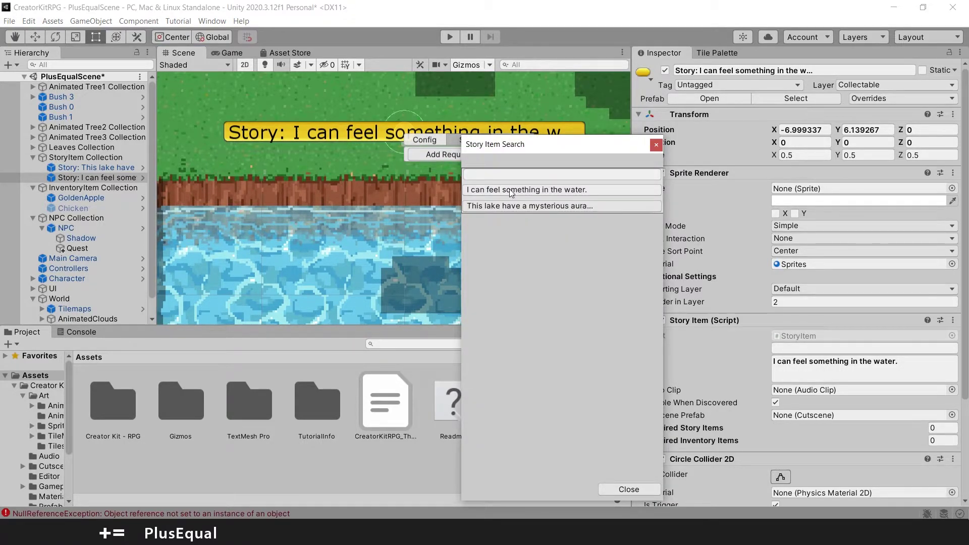
click(518, 206)
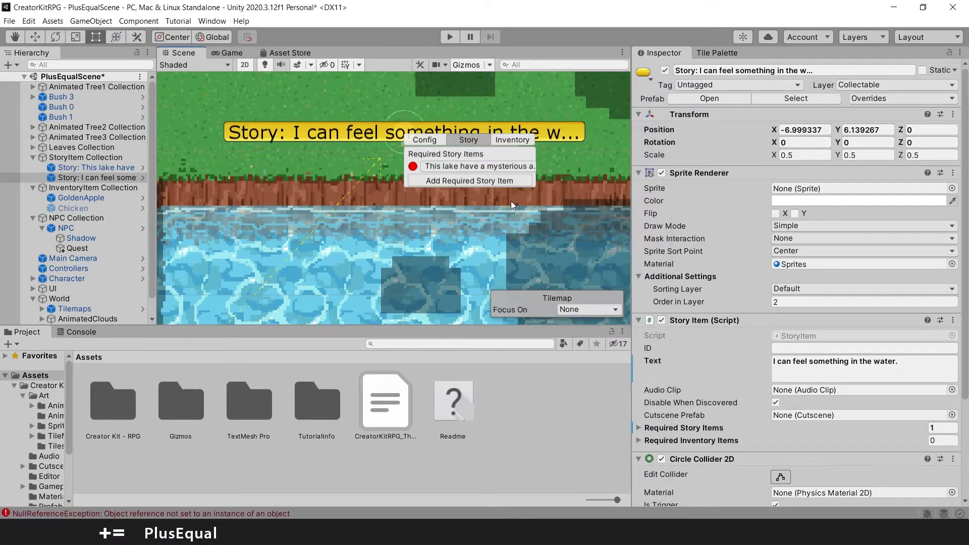
scroll(360, 180, down, 5)
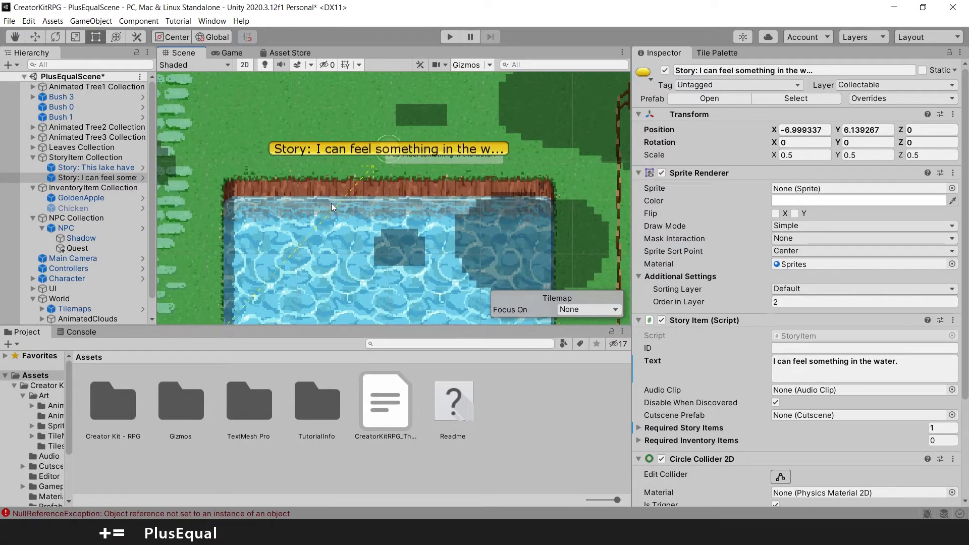
scroll(332, 211, down, 2)
middle_drag(329, 217, 408, 165)
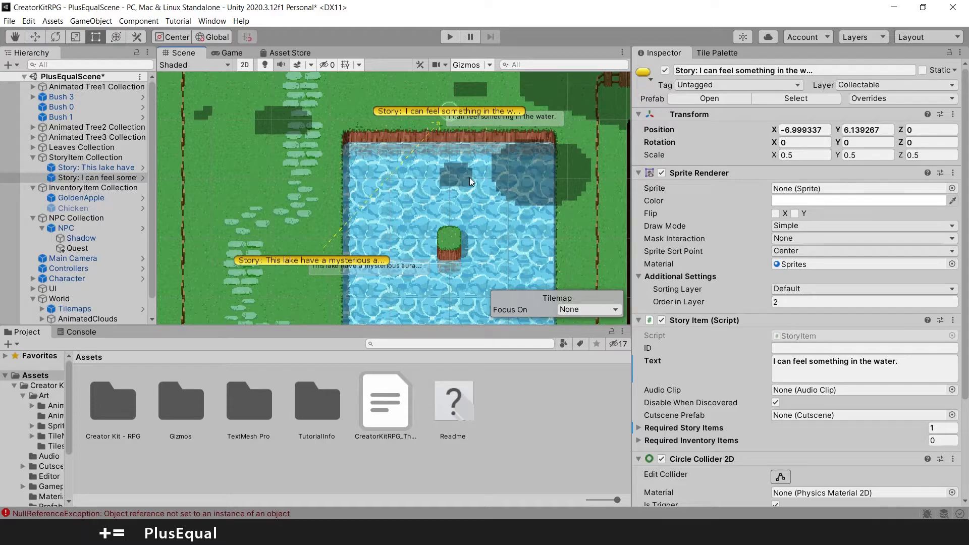
- Play the scene and walk the hero left, up past the pond, then left and down beside it
click(450, 37)
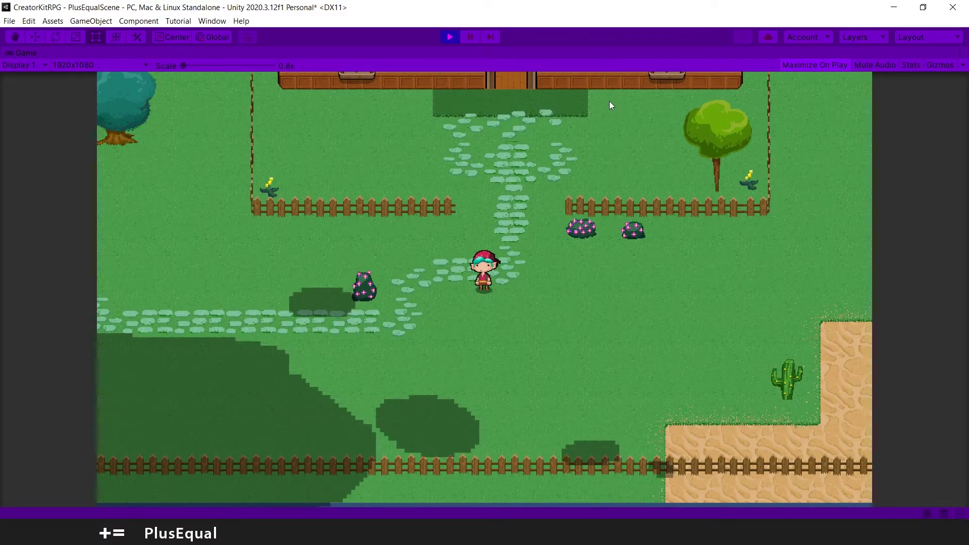
key(Left)
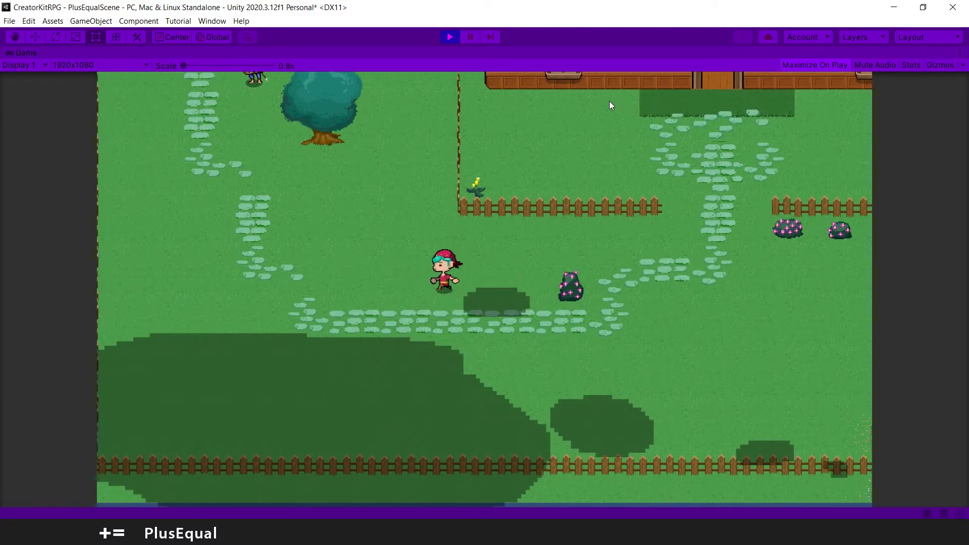
key(Up)
key(Up)
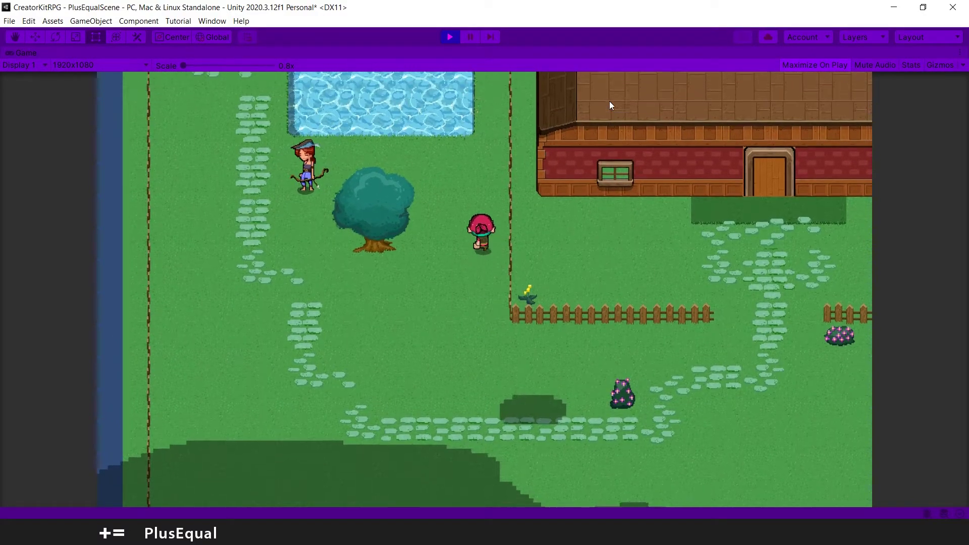
key(Up)
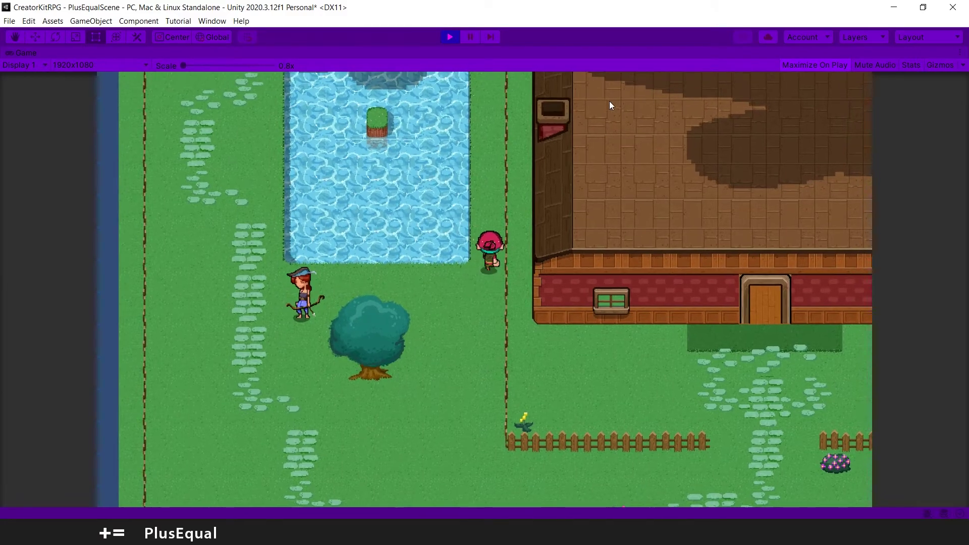
key(Up)
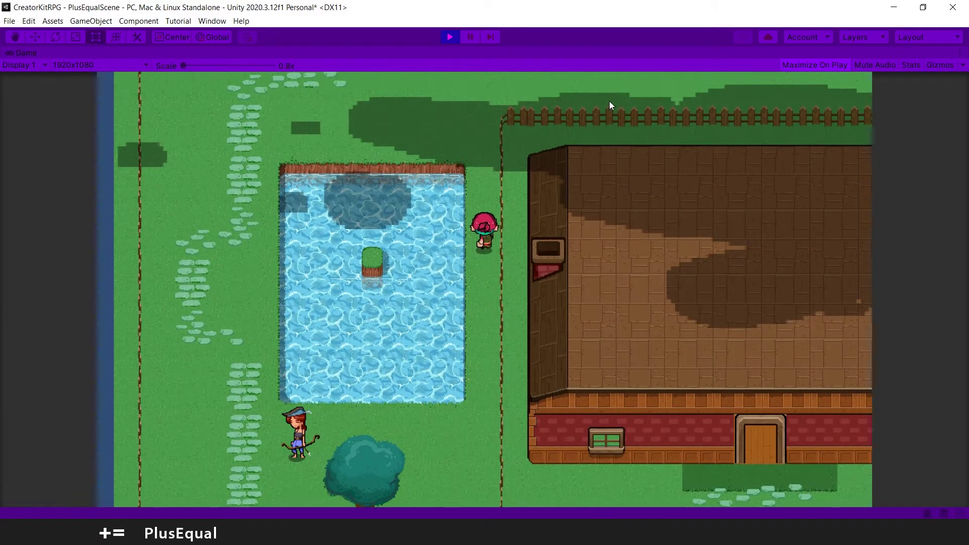
key(Up)
key(Left)
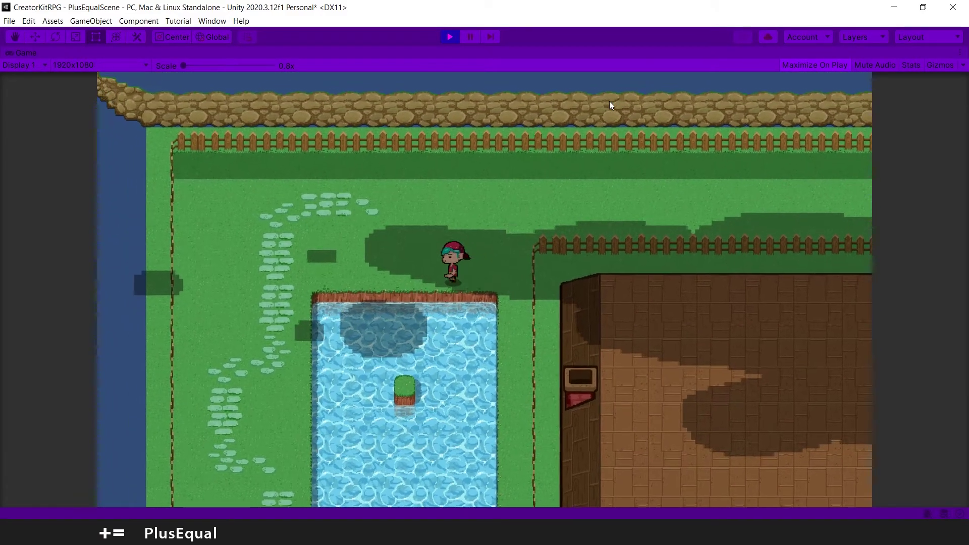
key(Left)
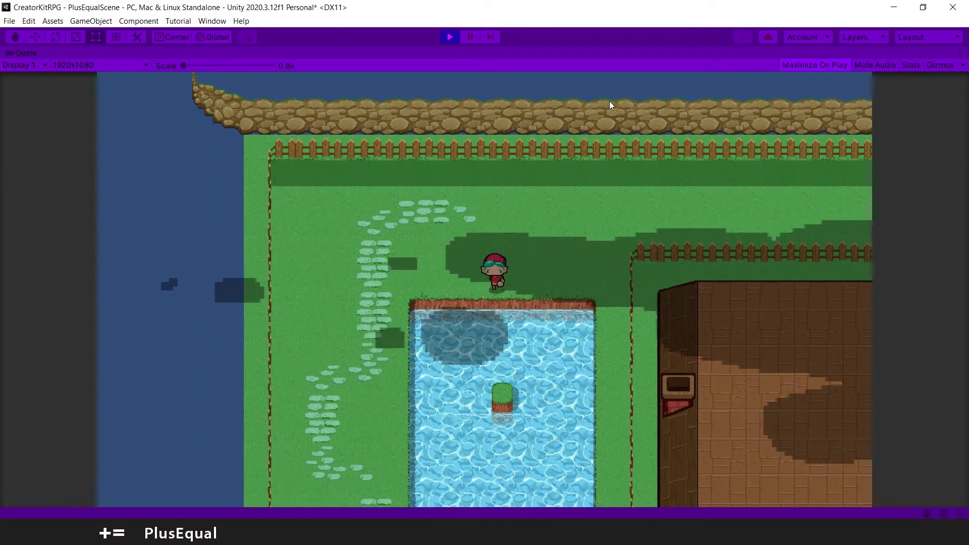
key(Left)
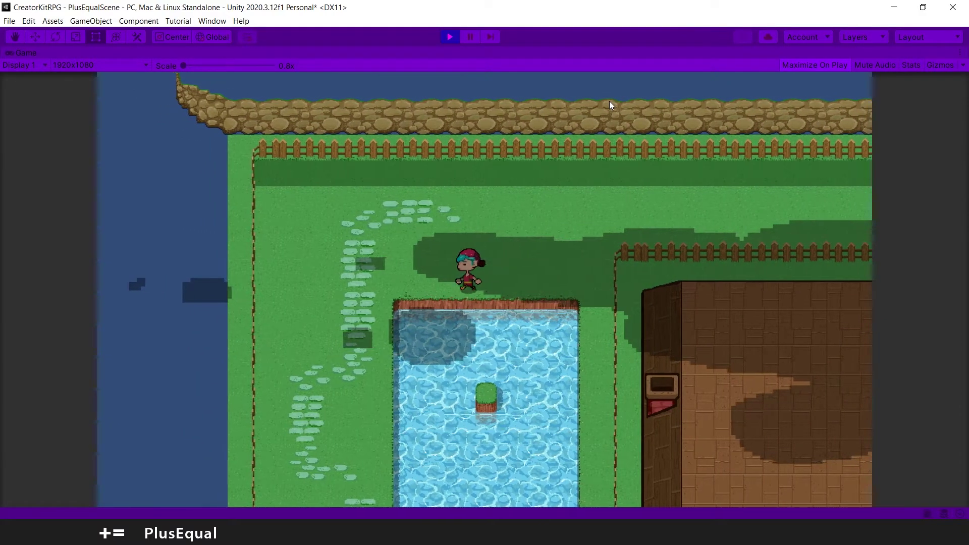
key(Down)
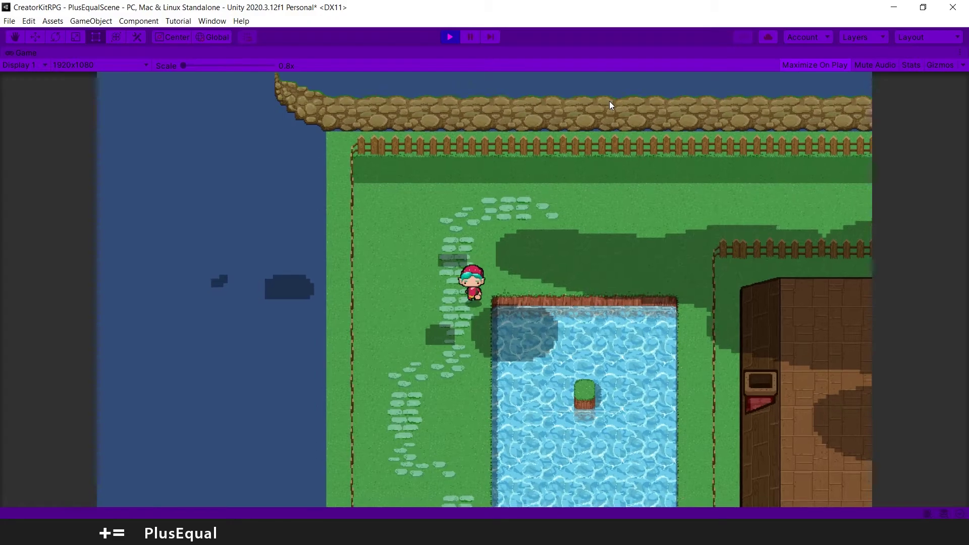
- Walk the hero up, right and down onto the pond's top edge to show the water message
key(Down)
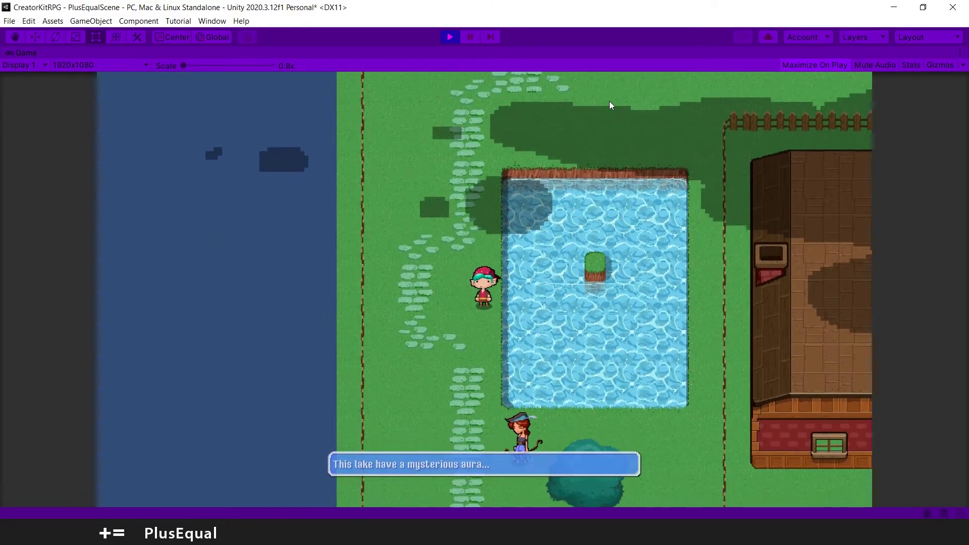
key(Up)
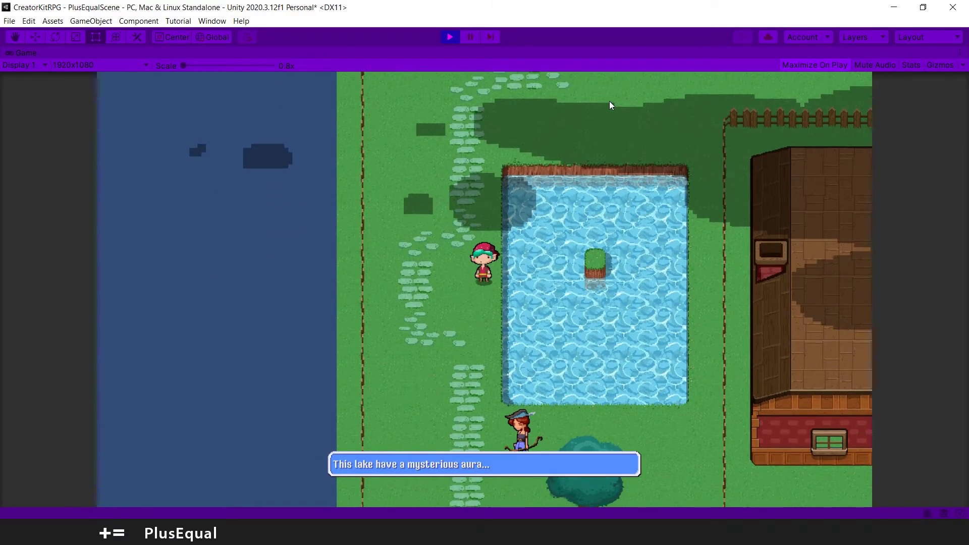
key(Up)
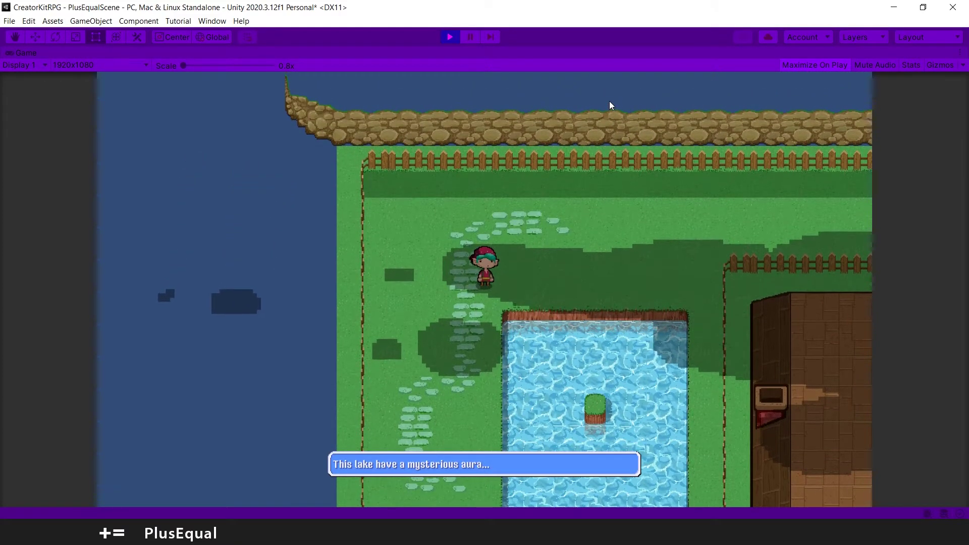
key(Down)
key(Right)
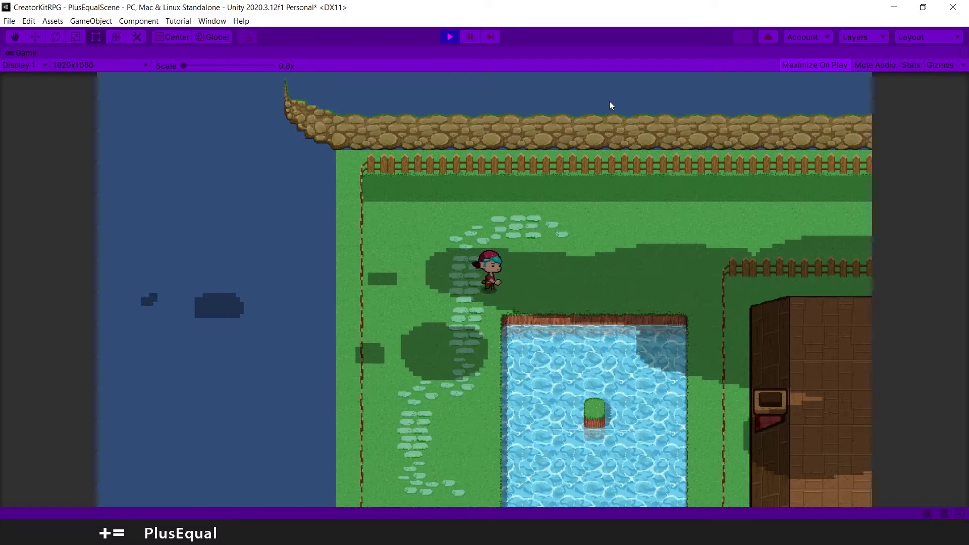
key(Down)
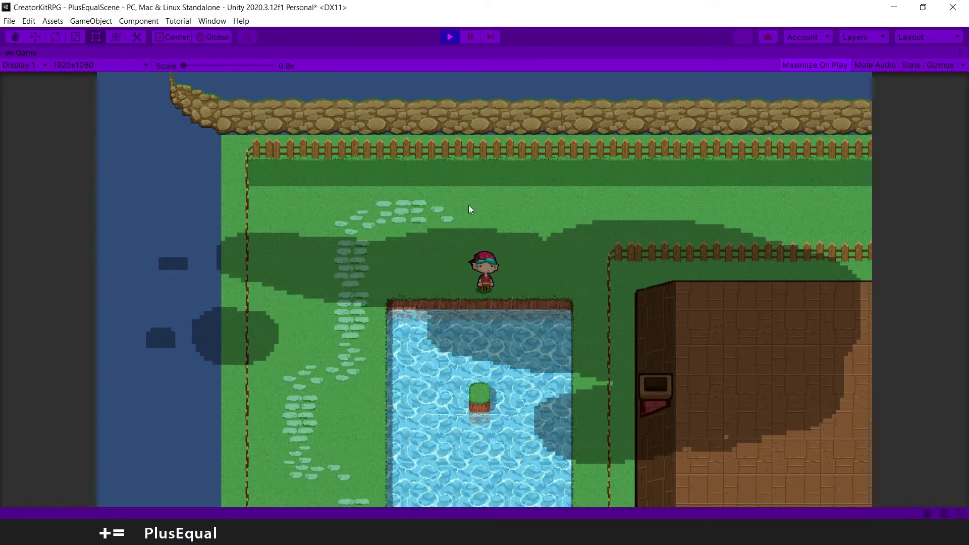
key(Left)
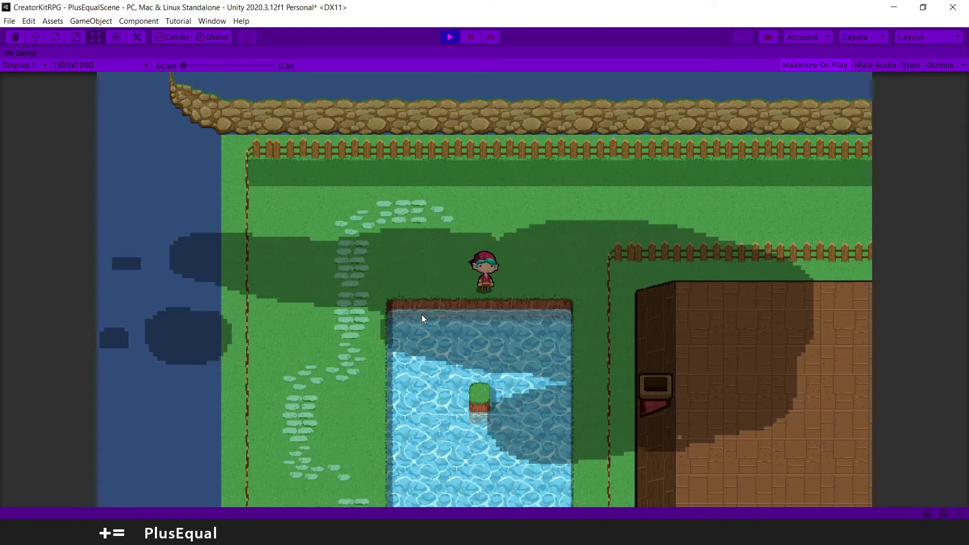
- Exit play mode and deselect the water Story Item
click(448, 35)
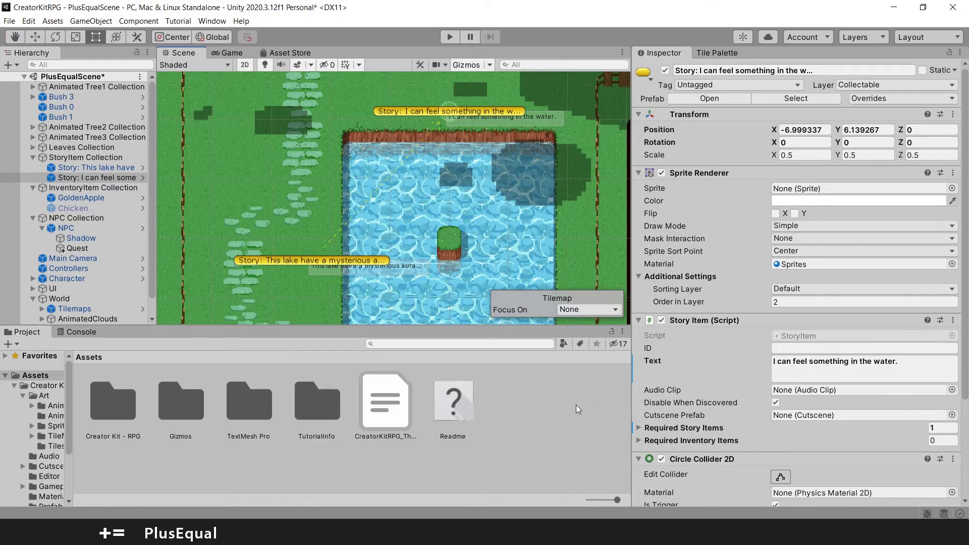
click(550, 408)
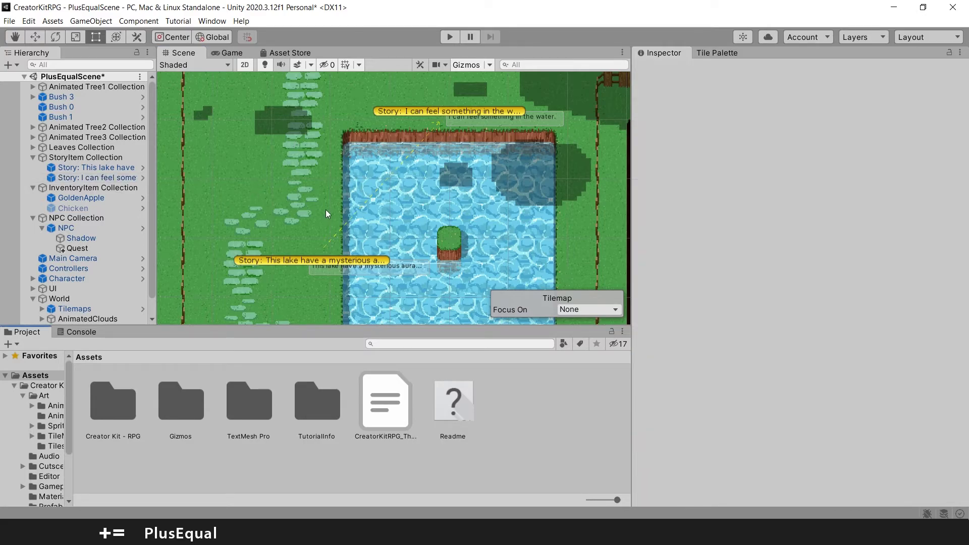